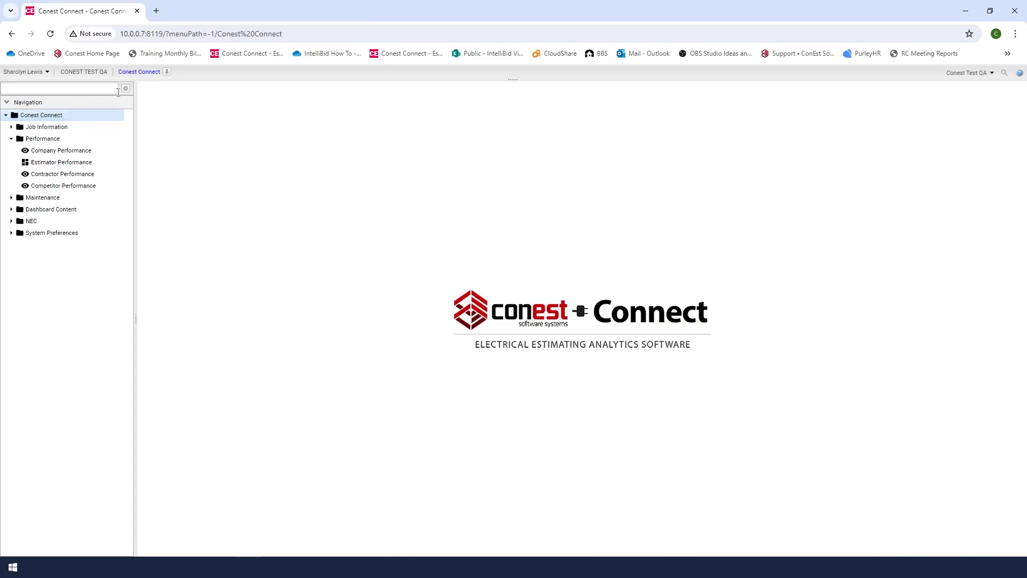
# Add a new item named "Estimator Quarterly Meeting" to the Conest Connect navigation tree
pyautogui.click(125, 90)
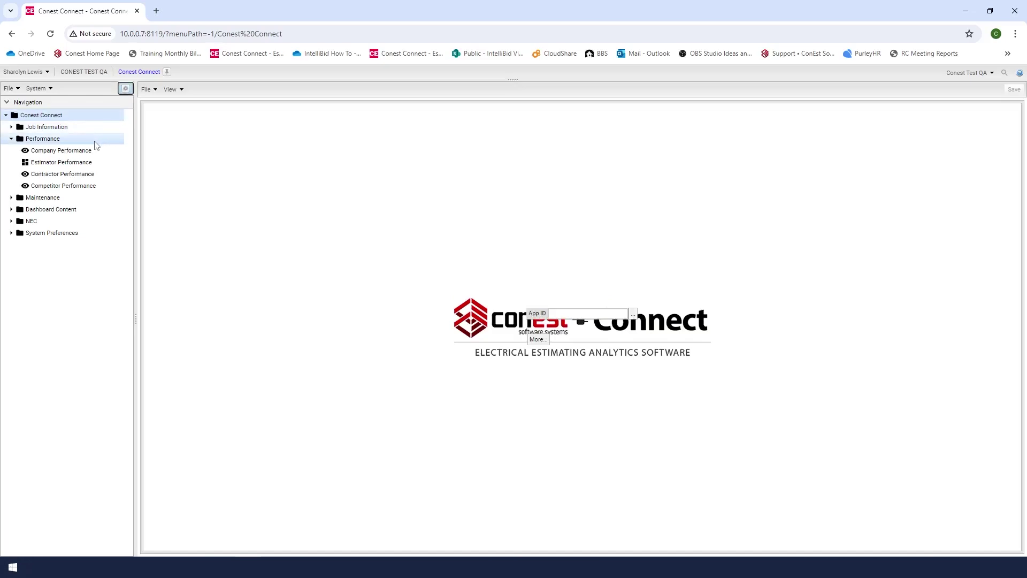
pyautogui.click(12, 88)
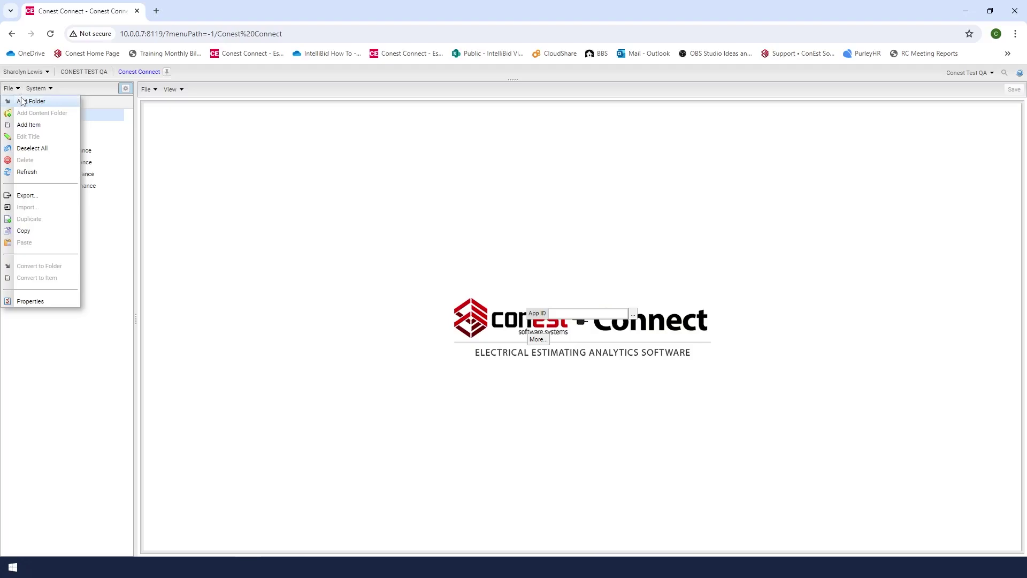
pyautogui.click(21, 126)
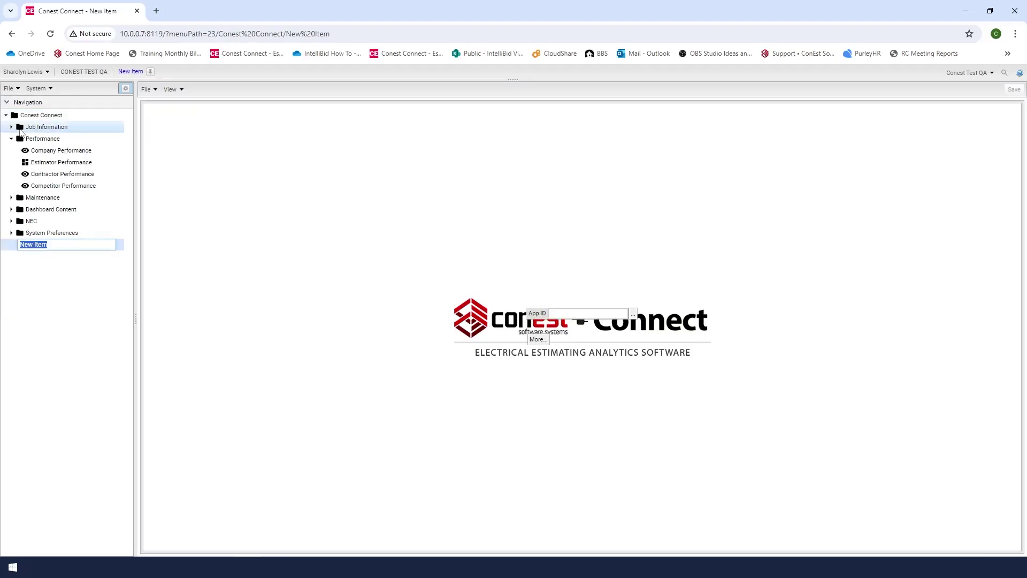
pyautogui.write('Estimator Quarterly Meeting')
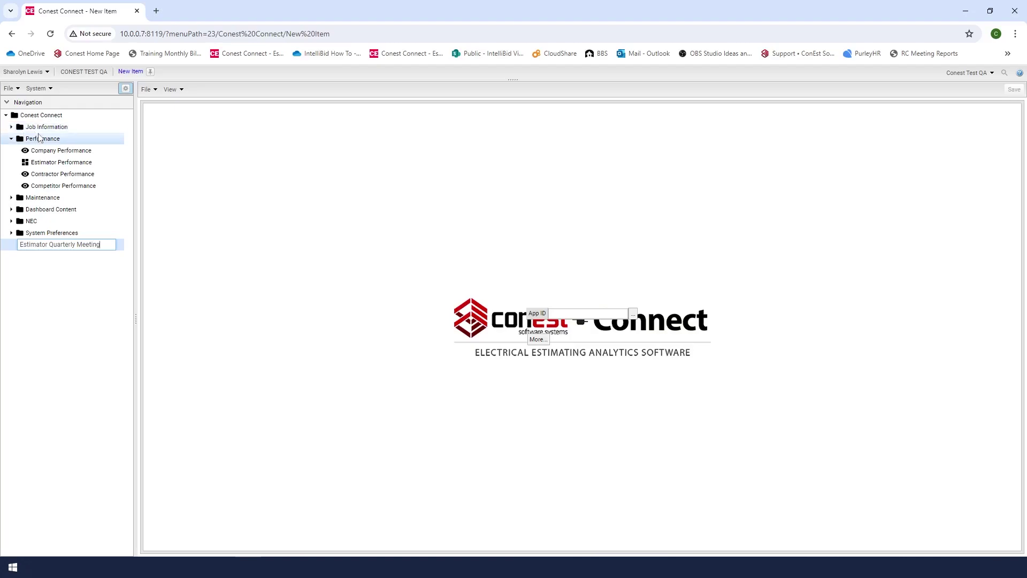
pyautogui.press('Return')
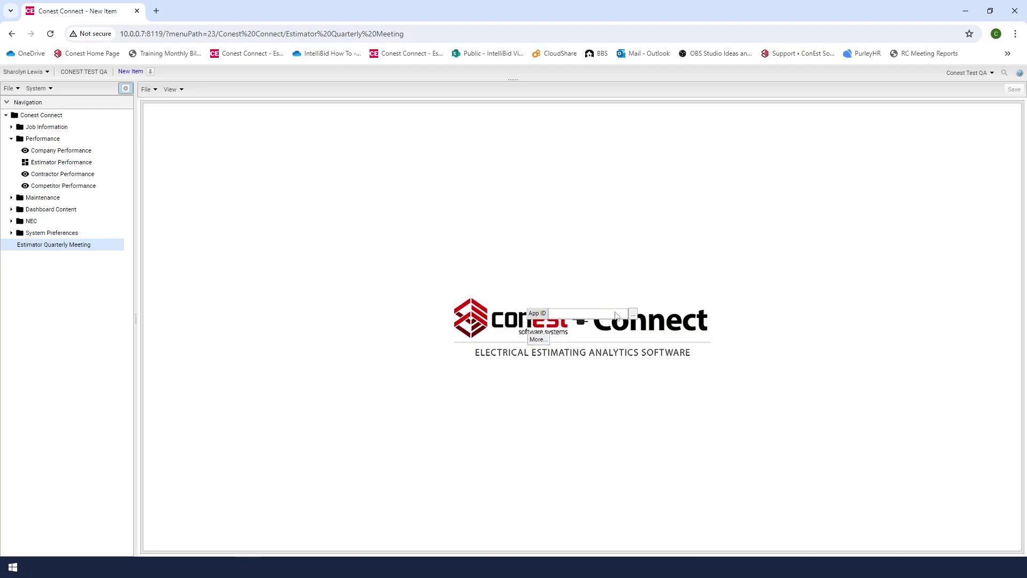
# Assign the system Dashboard app (system/dash) to the Estimator Quarterly Meeting item, save it, and leave navigation design mode
pyautogui.click(634, 317)
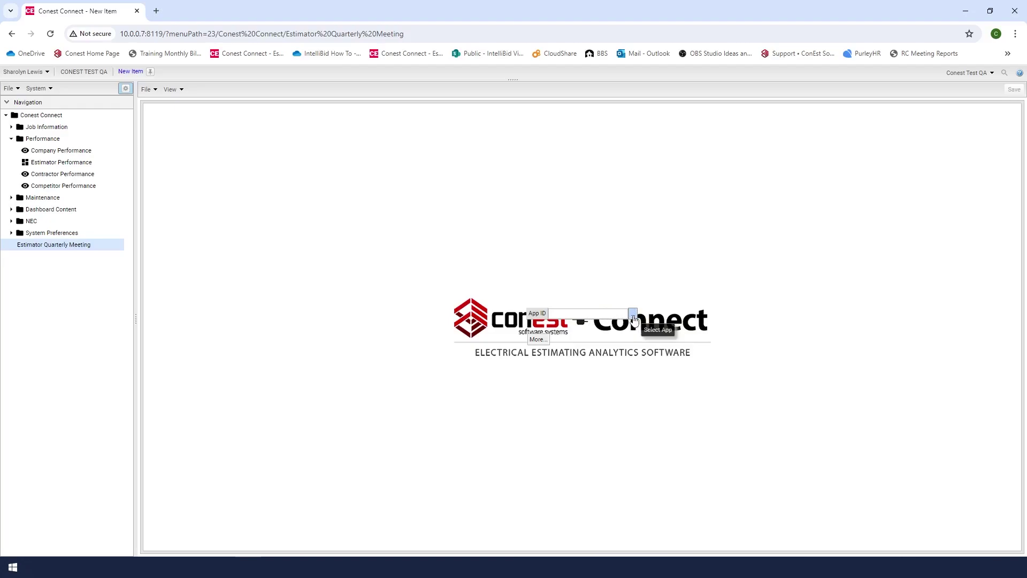
pyautogui.click(633, 317)
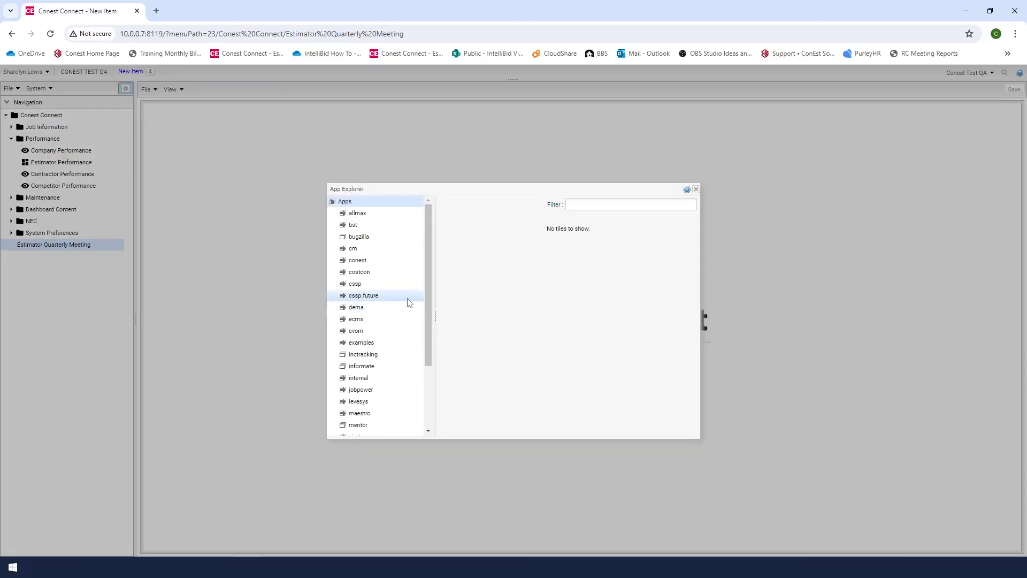
pyautogui.scroll(-3, 425, 282)
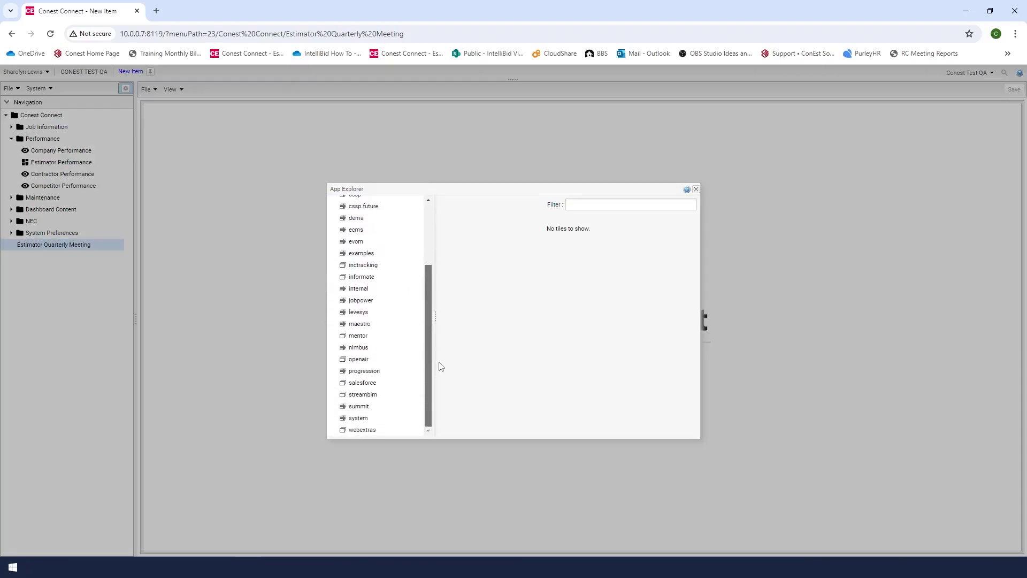
pyautogui.click(364, 419)
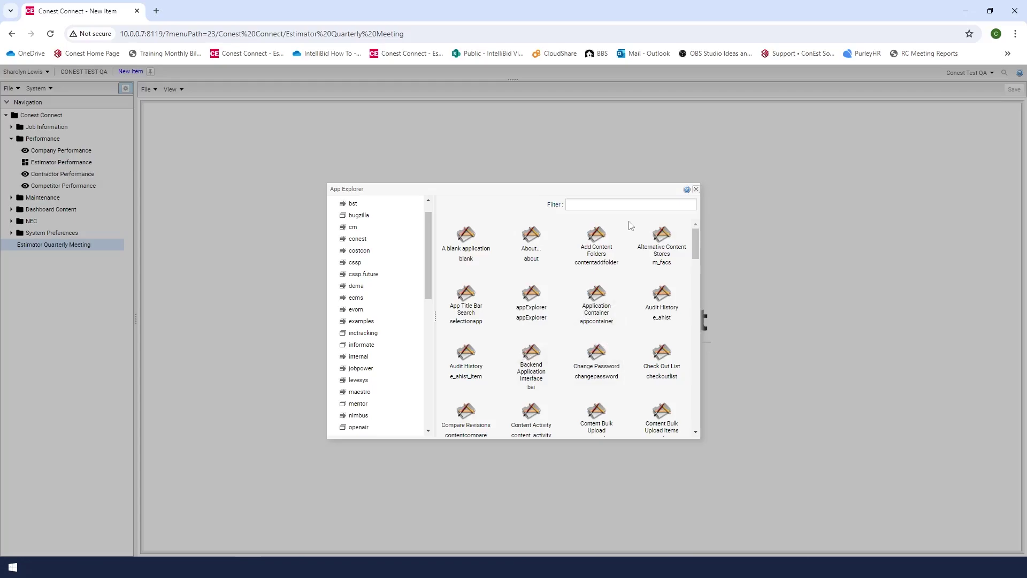
pyautogui.click(634, 206)
pyautogui.write('dash')
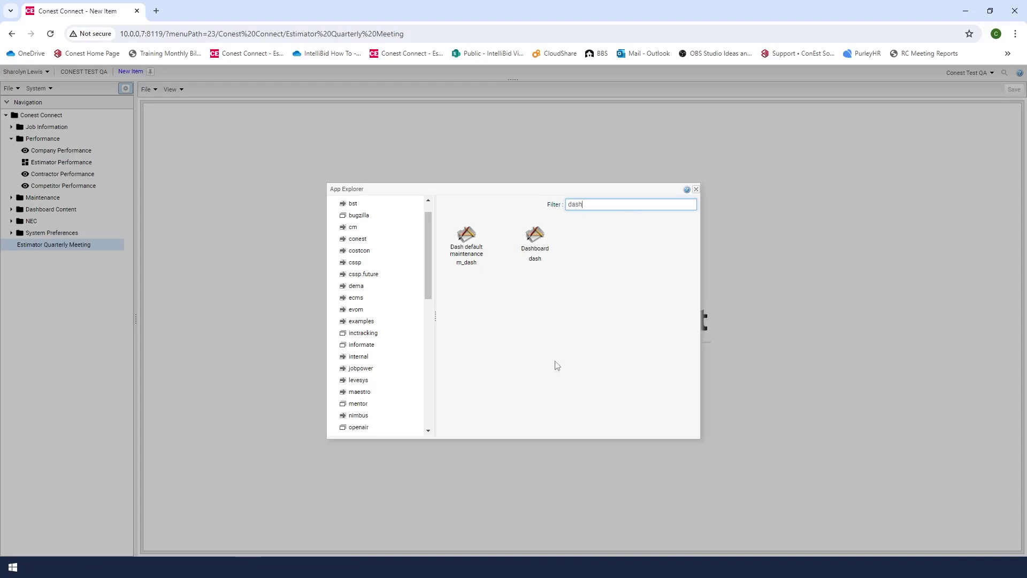
pyautogui.click(540, 243)
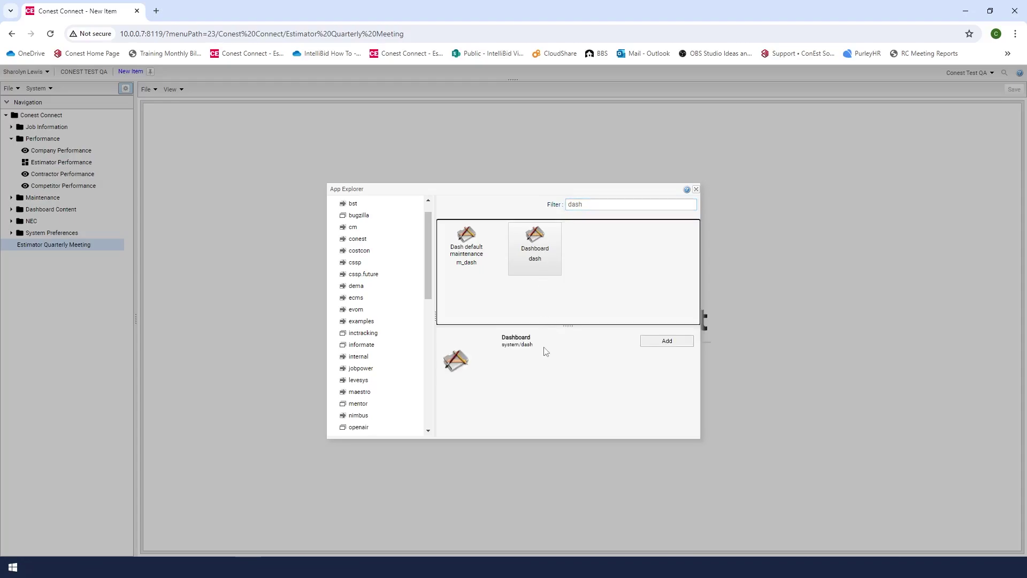
pyautogui.click(665, 343)
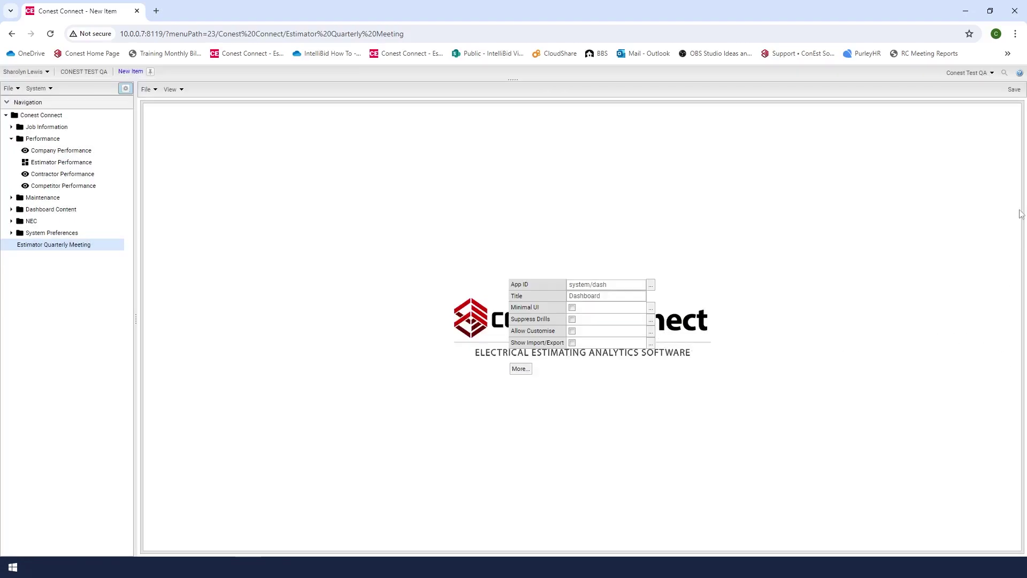
pyautogui.click(1015, 90)
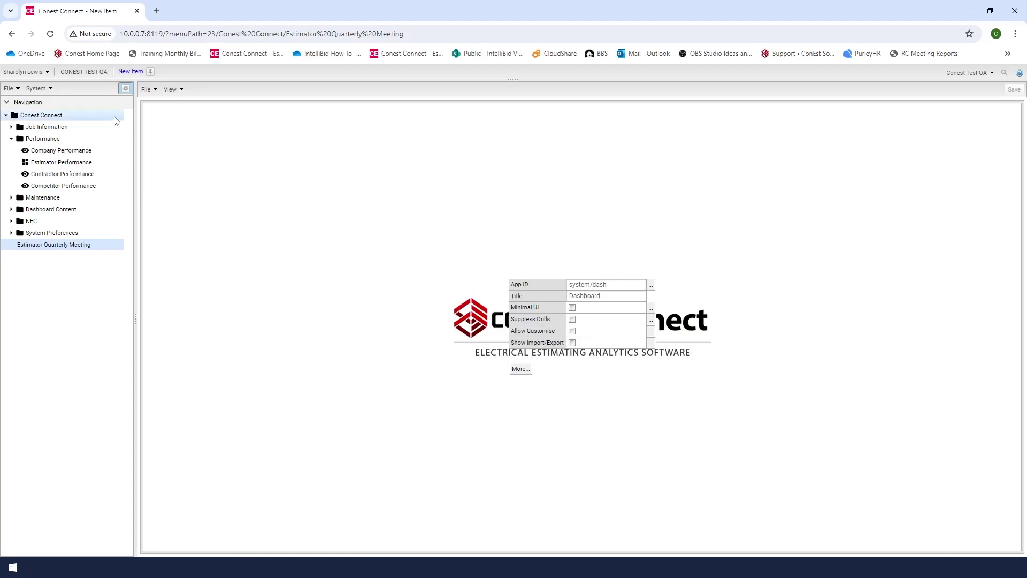
pyautogui.click(124, 89)
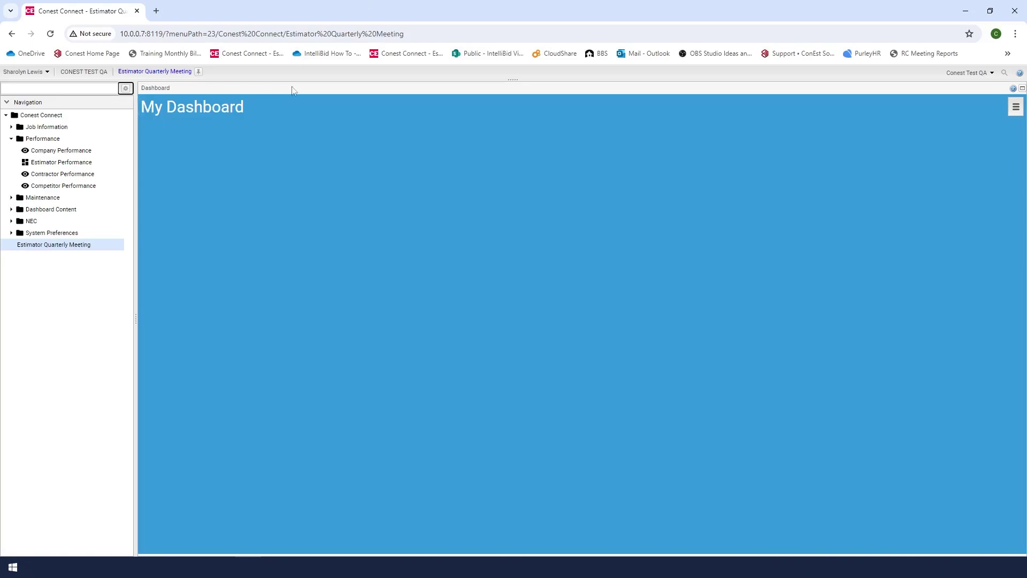
# Add a tile to the empty dashboard and set its menu item to Bids Status Estimator View from Dashboard Content
pyautogui.click(1016, 107)
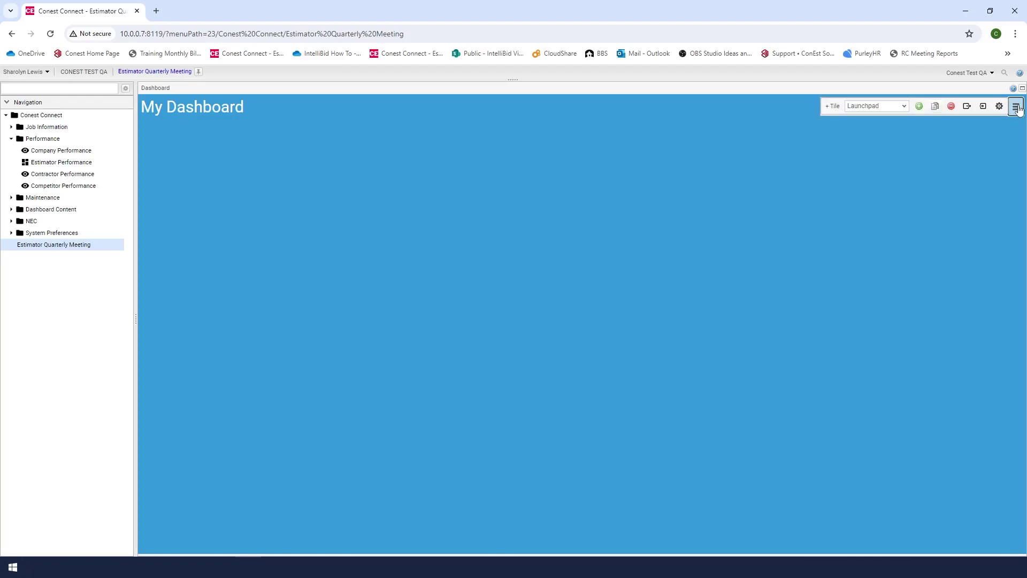
pyautogui.click(826, 110)
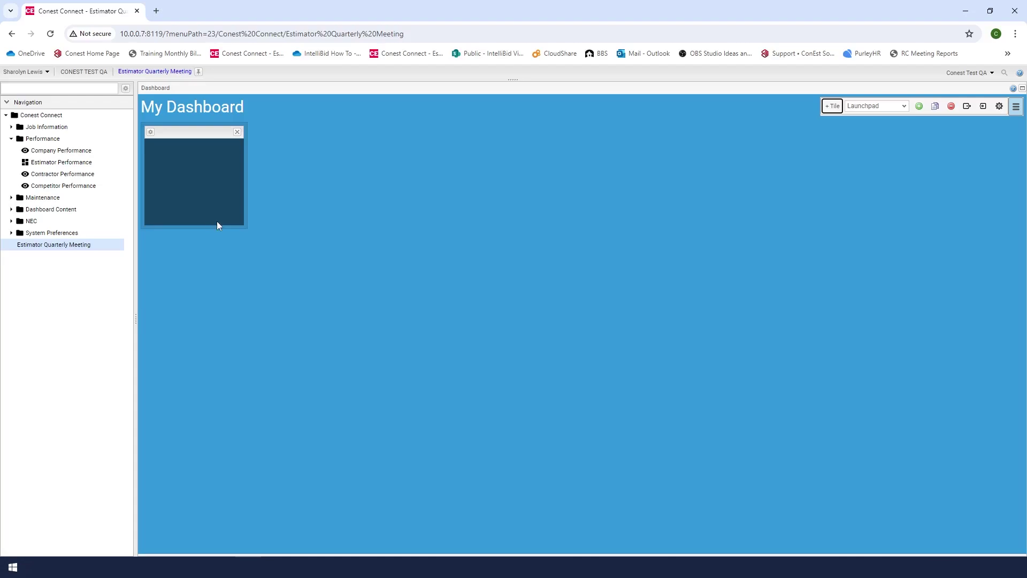
pyautogui.click(152, 133)
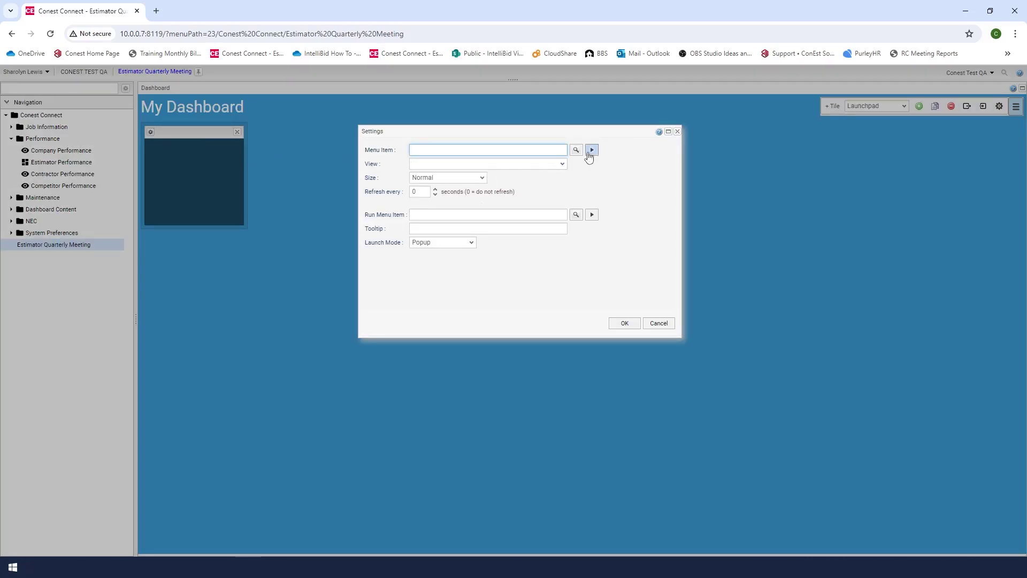
pyautogui.click(576, 152)
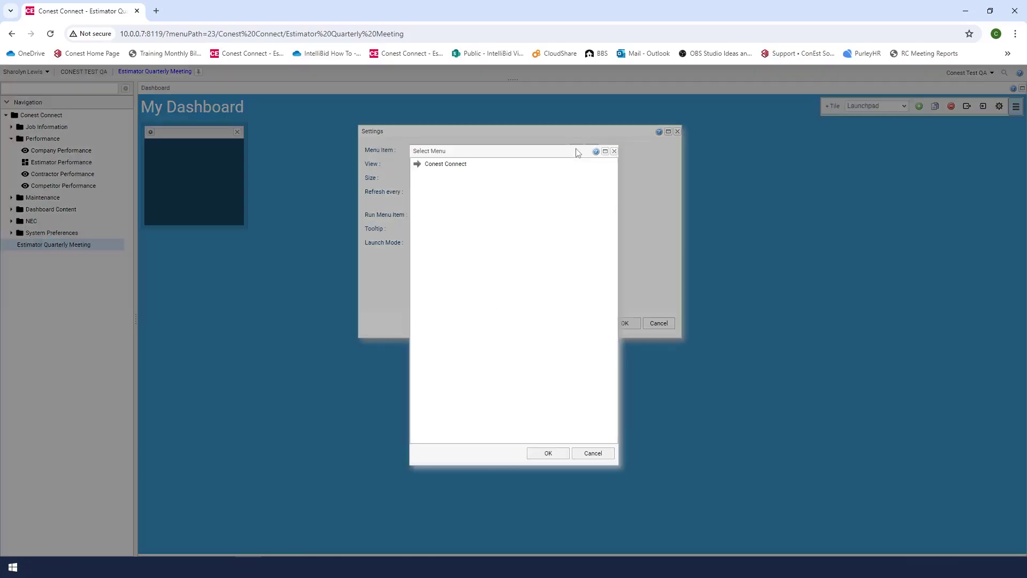
pyautogui.click(417, 165)
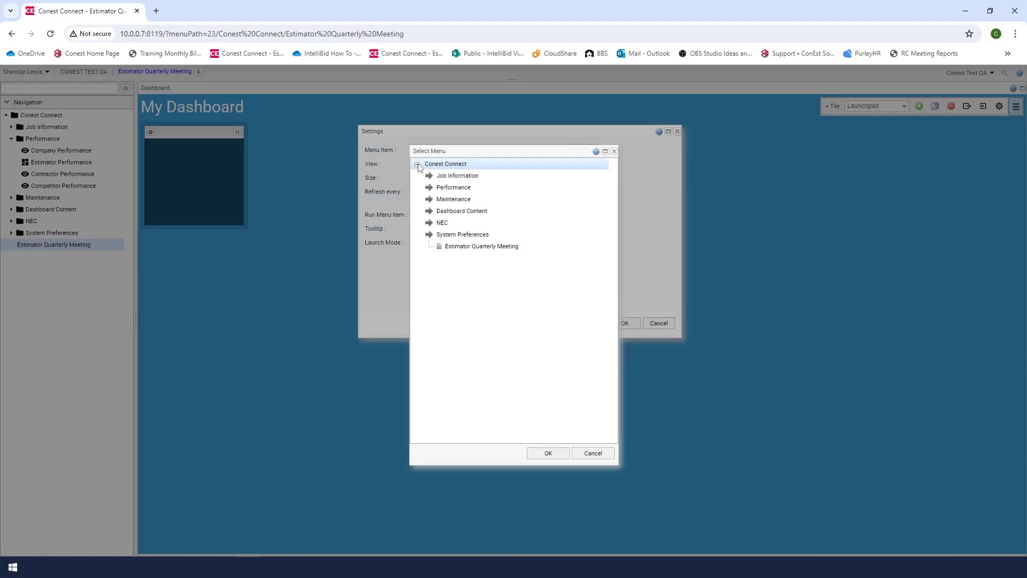
pyautogui.click(429, 212)
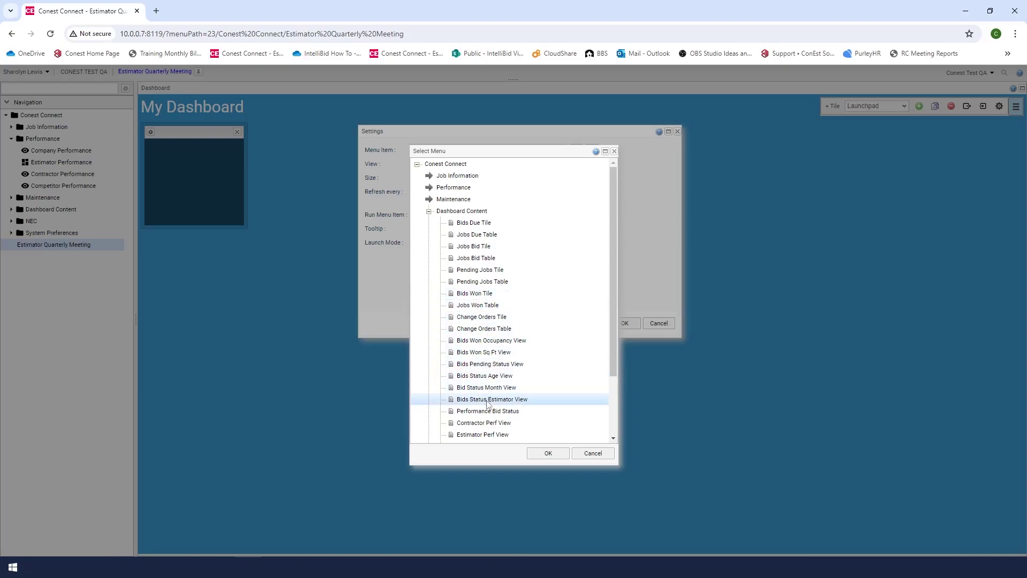
pyautogui.click(535, 401)
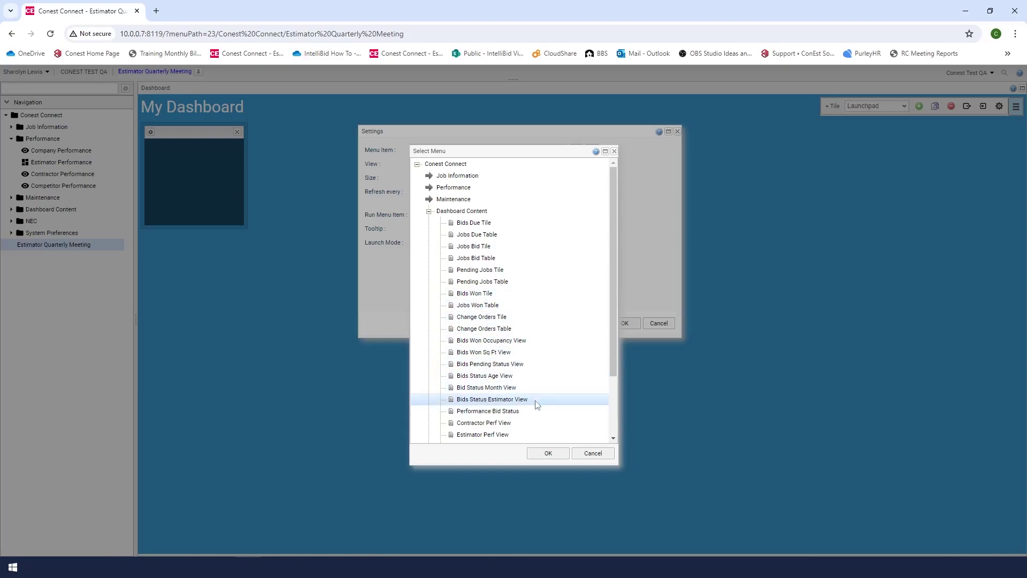
pyautogui.click(549, 455)
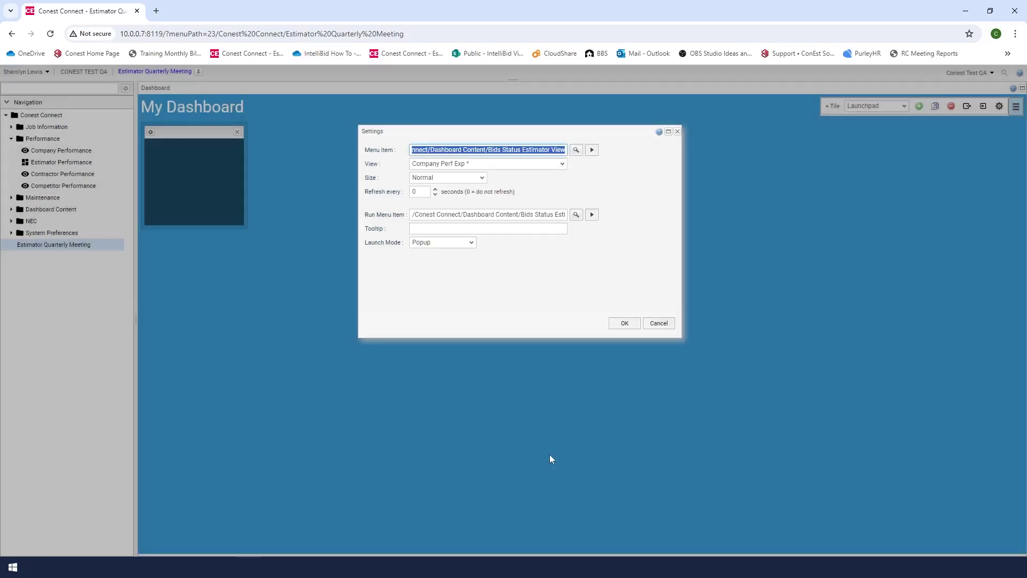
# Set the tile's view to Status by Lead Estimator Bar2 and its size to Large, and apply the settings
pyautogui.click(562, 164)
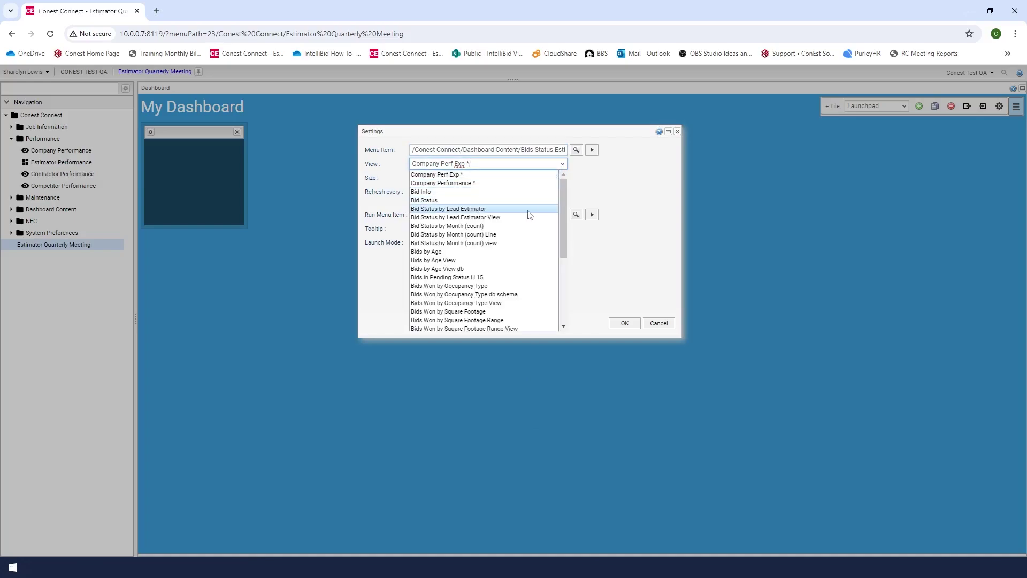
pyautogui.scroll(-1, 517, 229)
pyautogui.scroll(-3, 518, 232)
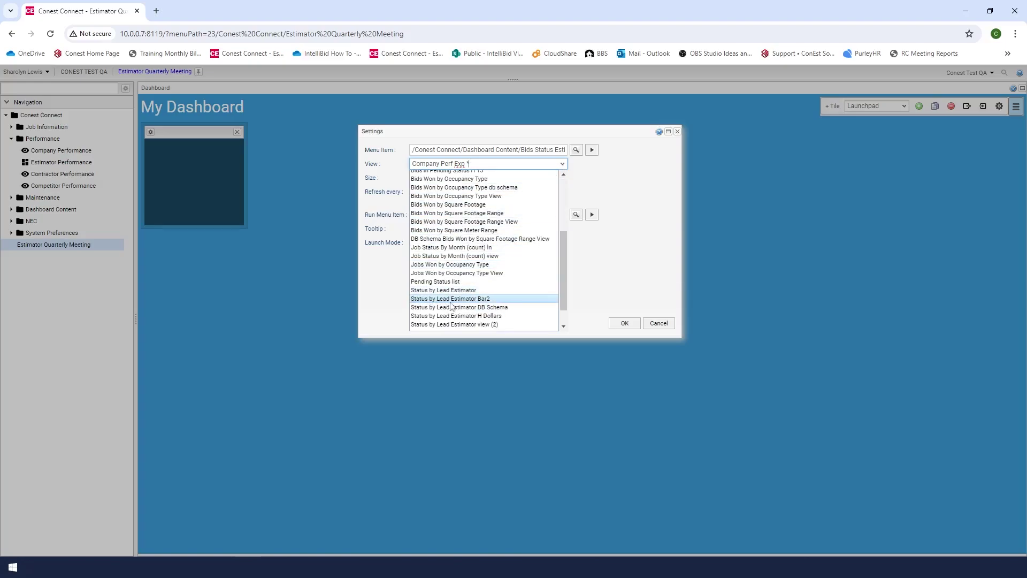
pyautogui.click(485, 299)
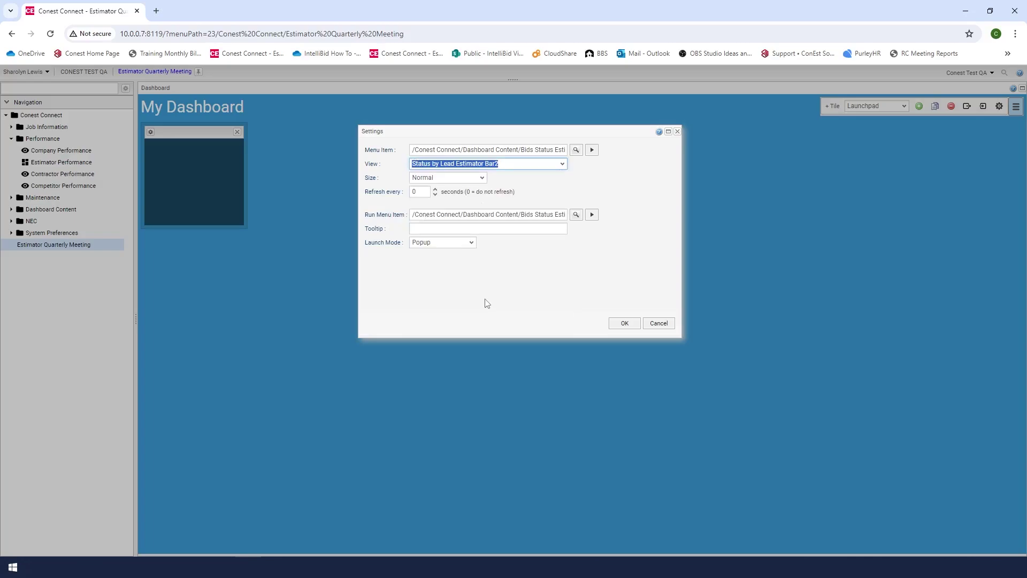
pyautogui.click(482, 178)
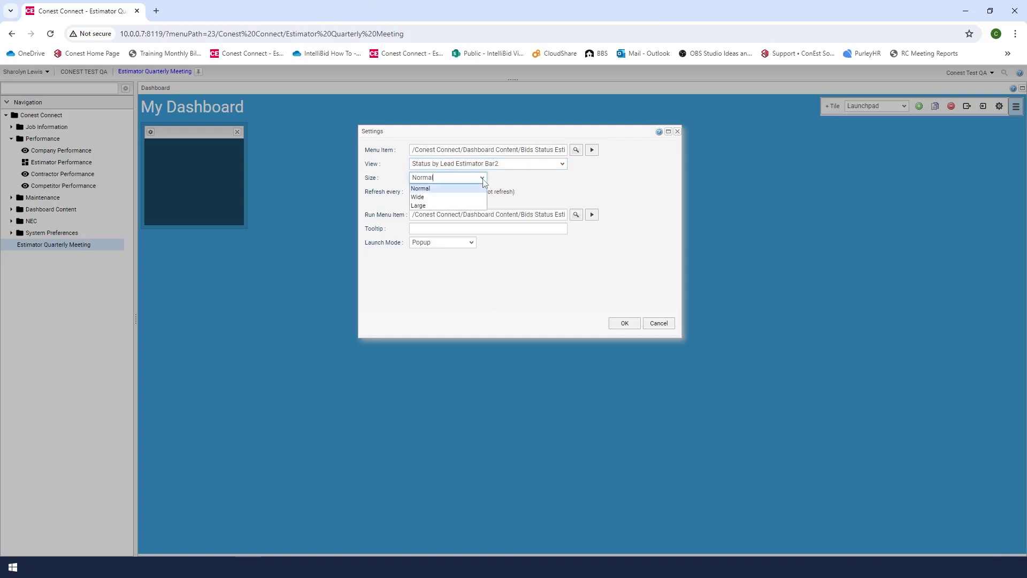
pyautogui.click(421, 206)
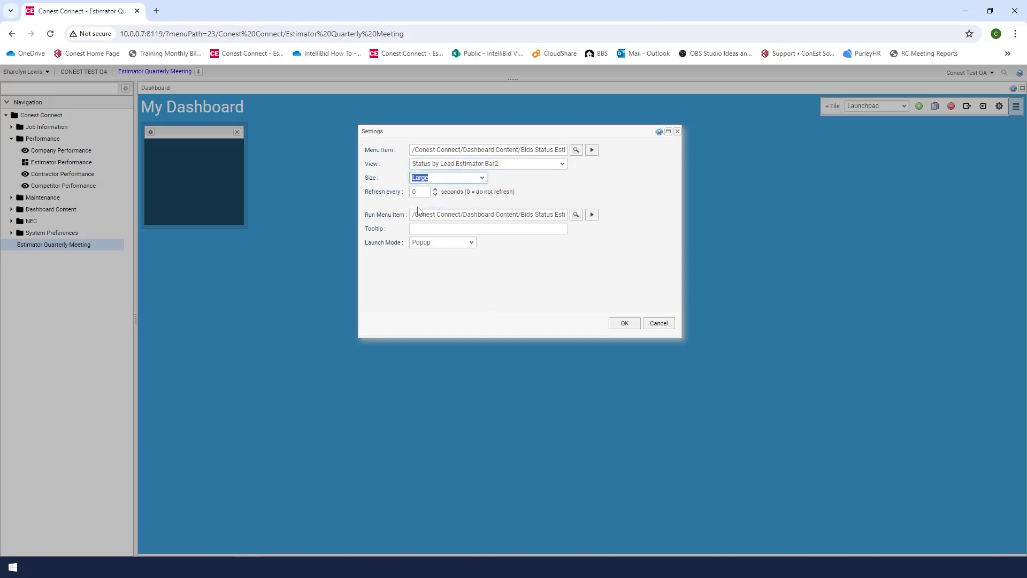
pyautogui.click(624, 323)
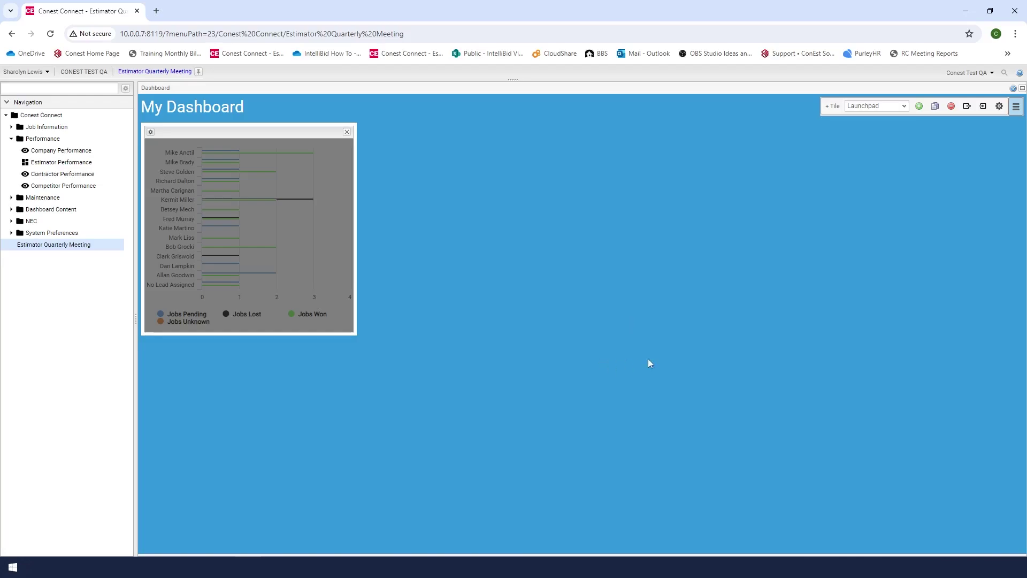
# Leave dashboard editing and check the job records behind the Top Estimators By Job tile
pyautogui.click(1017, 106)
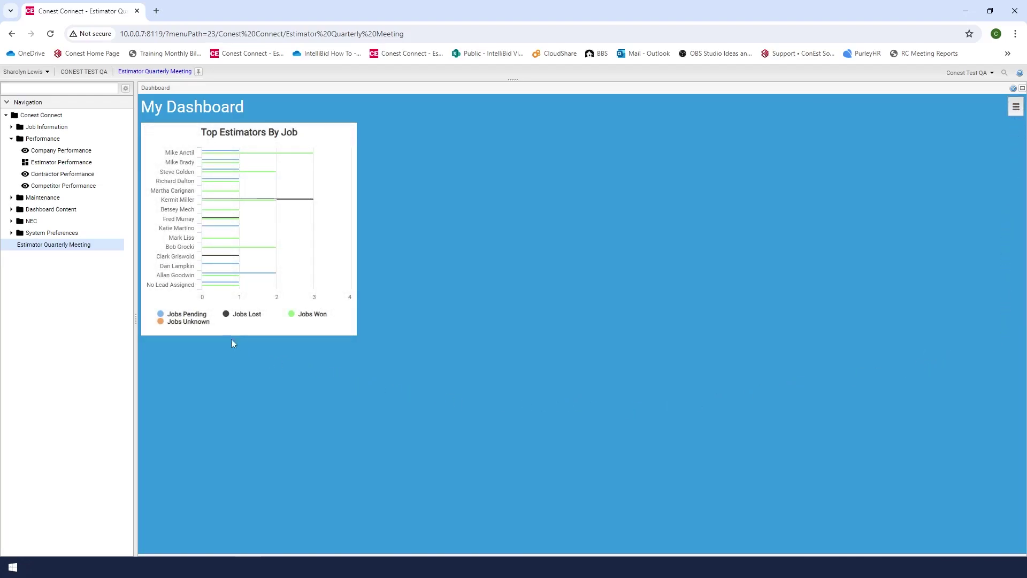
pyautogui.click(256, 225)
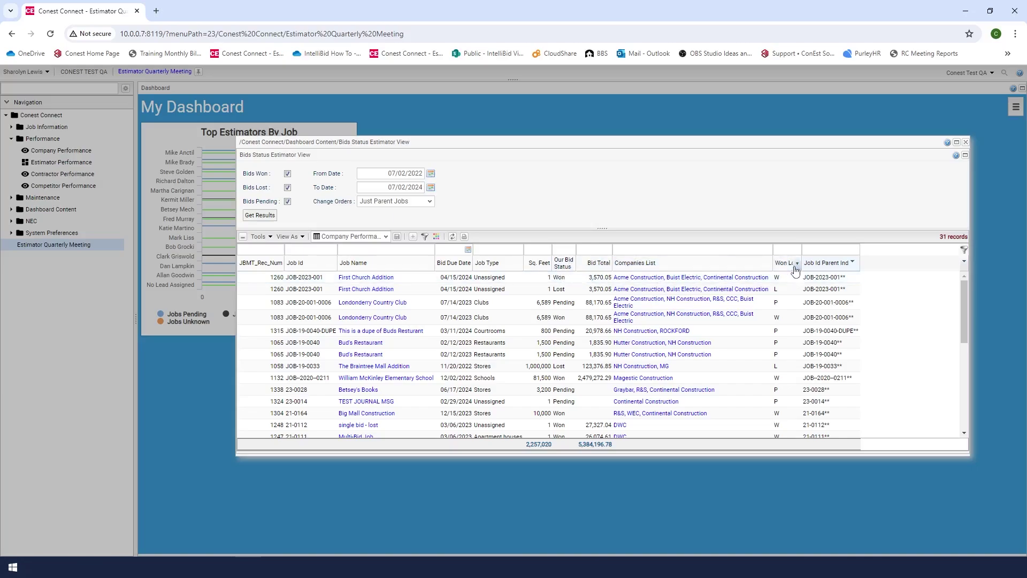
pyautogui.click(966, 142)
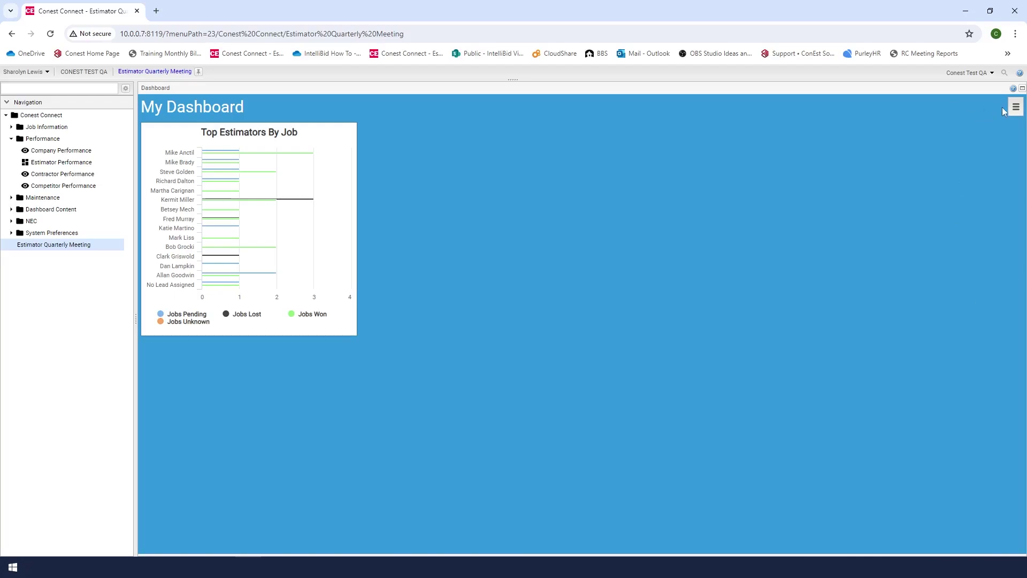
# Add a second tile to the dashboard and set its menu item to Estimator Perf View from Dashboard Content
pyautogui.click(1016, 108)
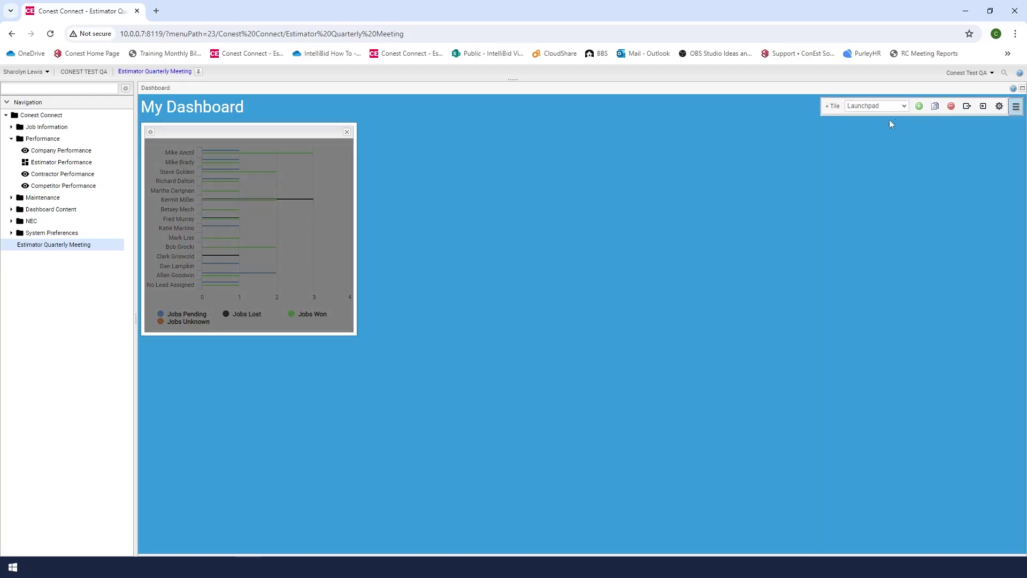
pyautogui.click(831, 110)
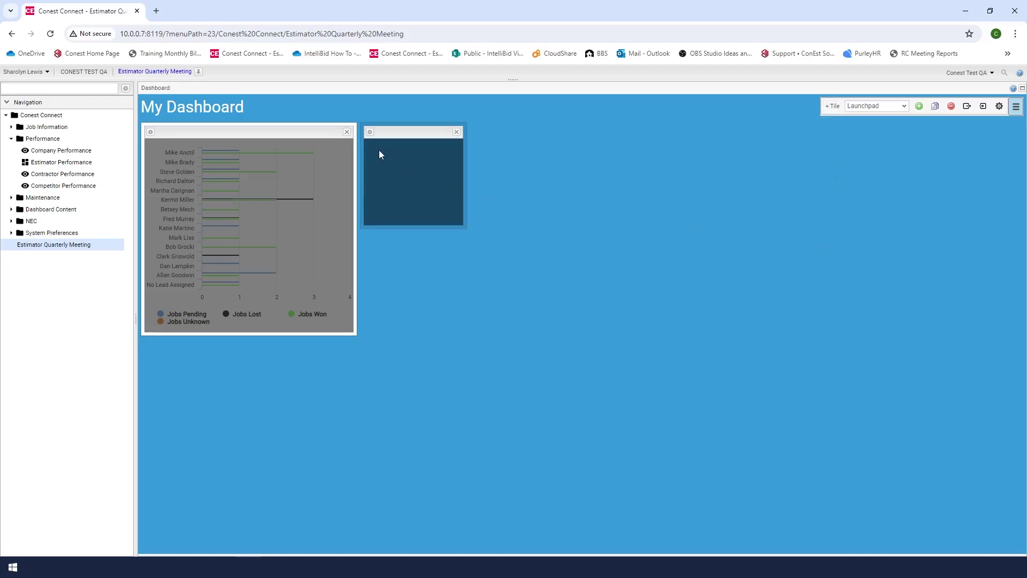
pyautogui.click(370, 133)
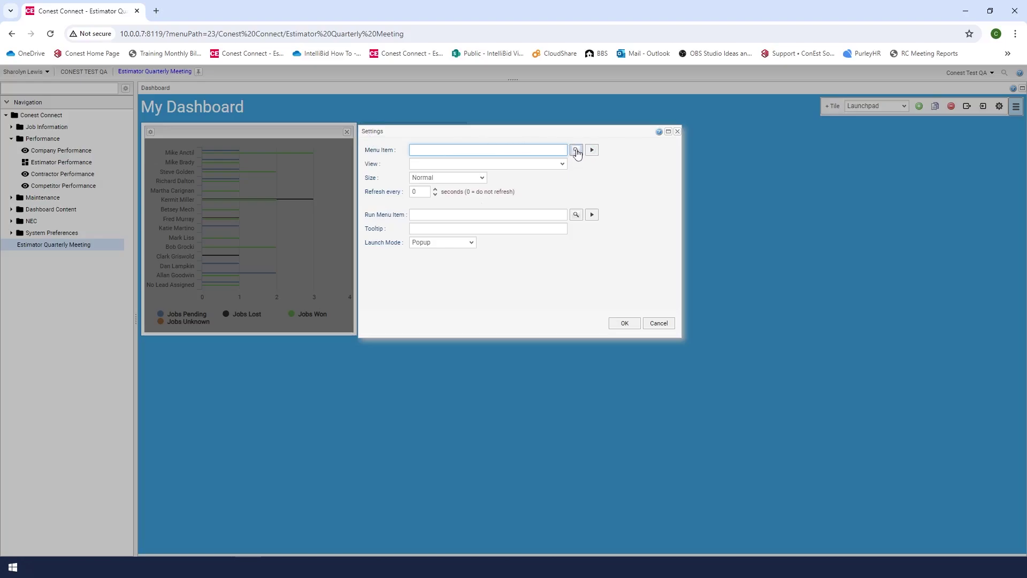
pyautogui.click(576, 150)
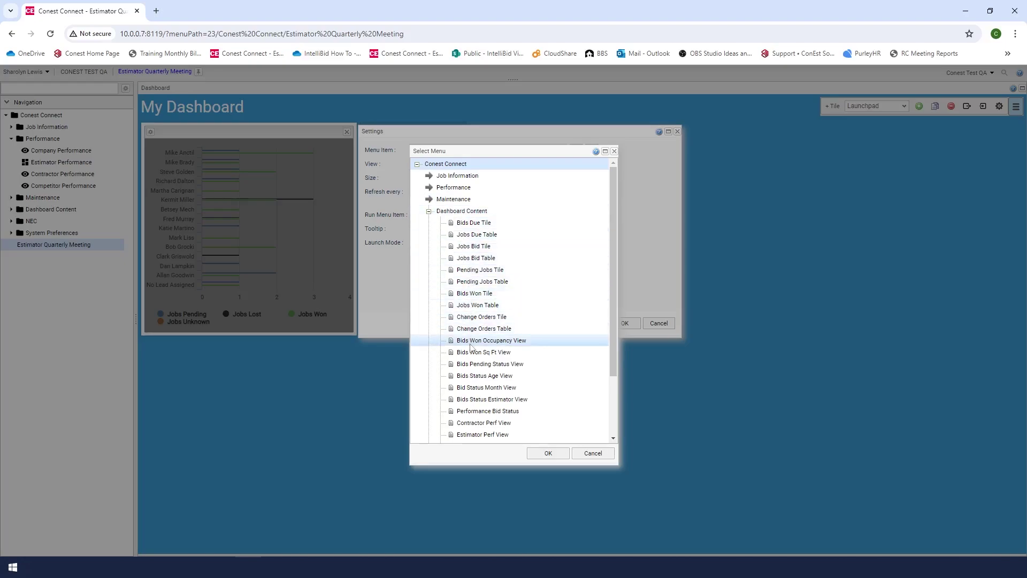
pyautogui.click(473, 437)
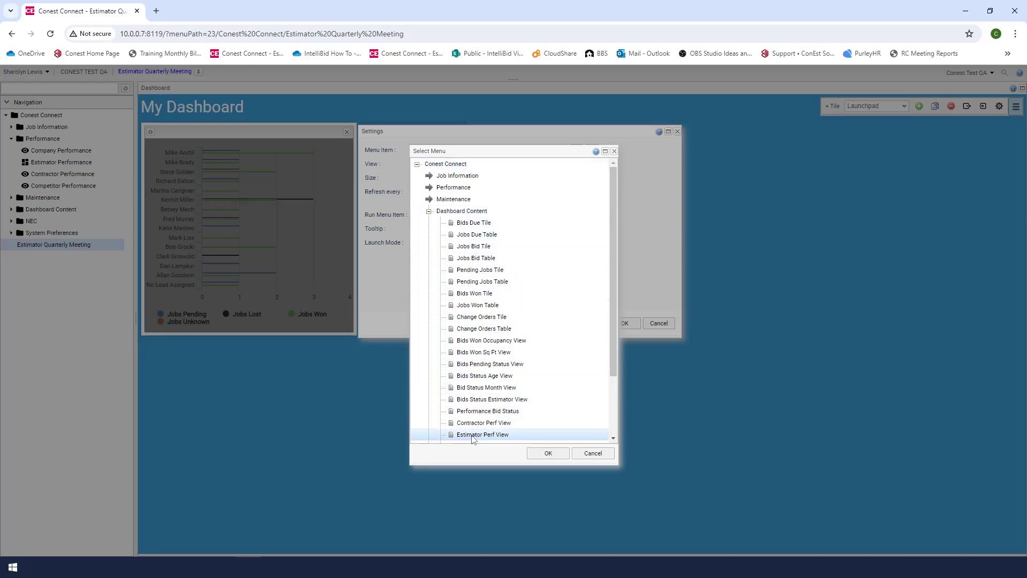
pyautogui.click(547, 453)
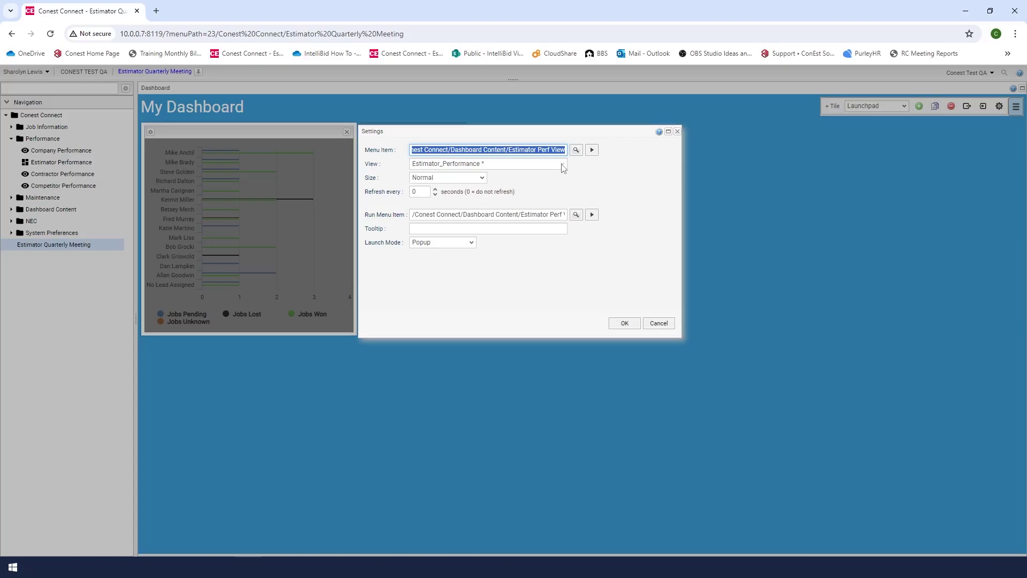
# Set the new tile's view to Estimator Status Group and its size to Large, apply the settings, and widen the tile to show more columns
pyautogui.click(562, 165)
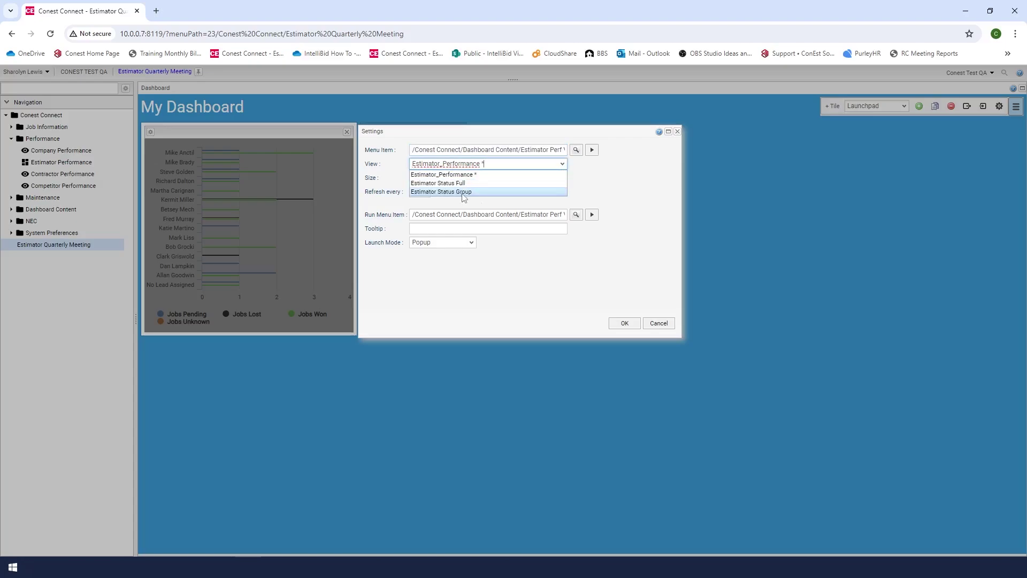
pyautogui.click(538, 191)
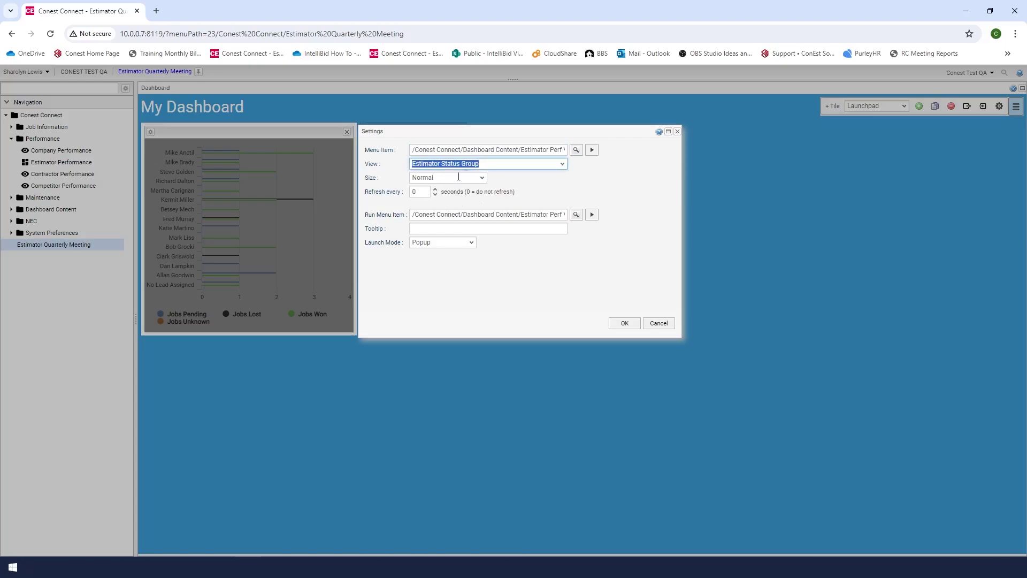
pyautogui.click(482, 179)
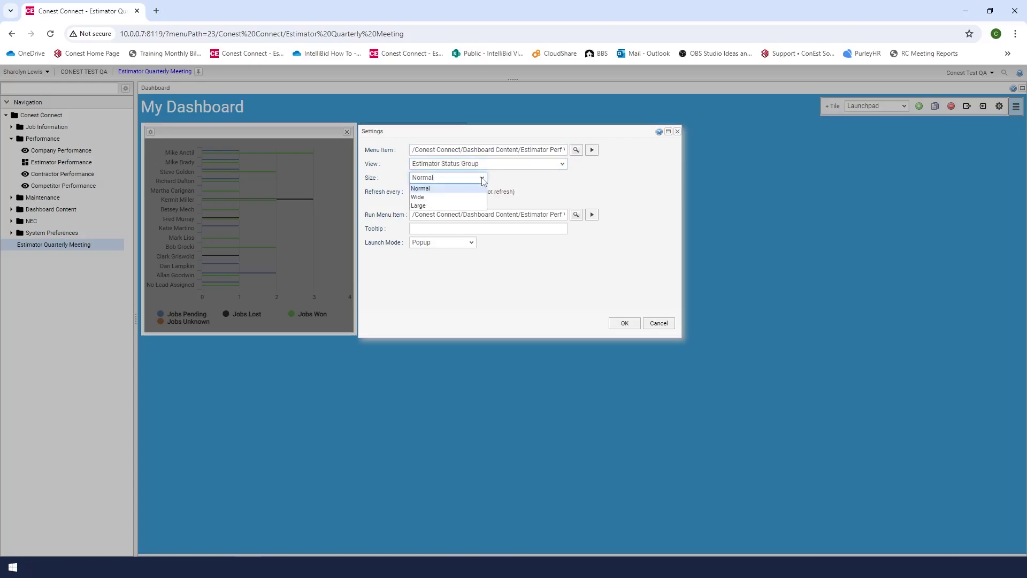
pyautogui.click(431, 206)
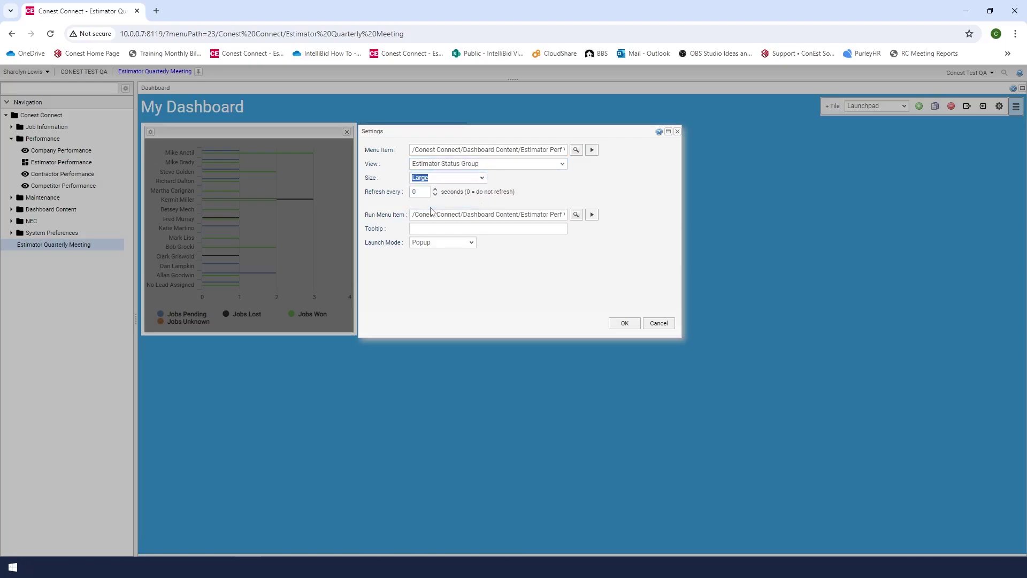
pyautogui.click(624, 324)
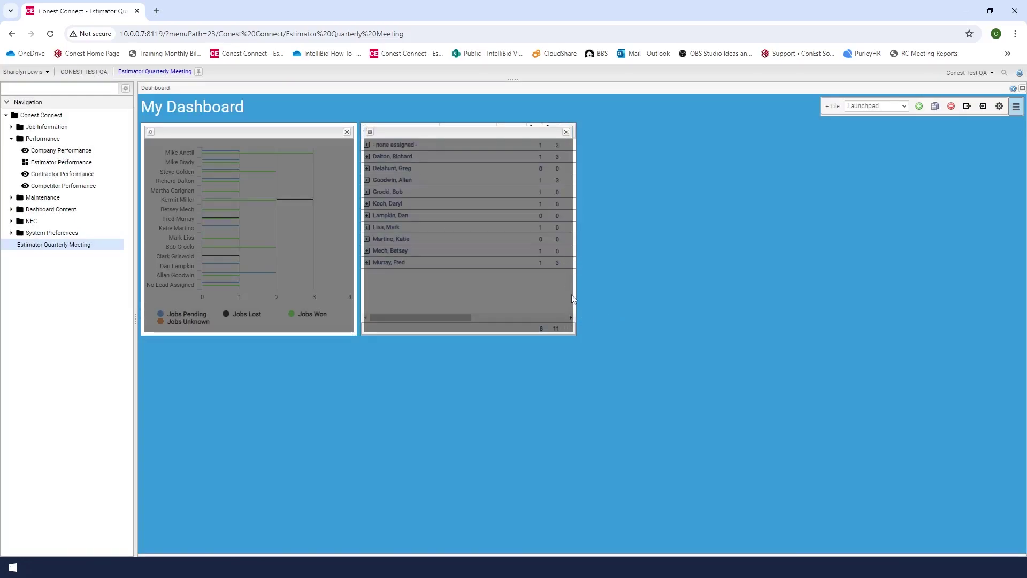
pyautogui.moveTo(575, 297); pyautogui.dragTo(662, 297)
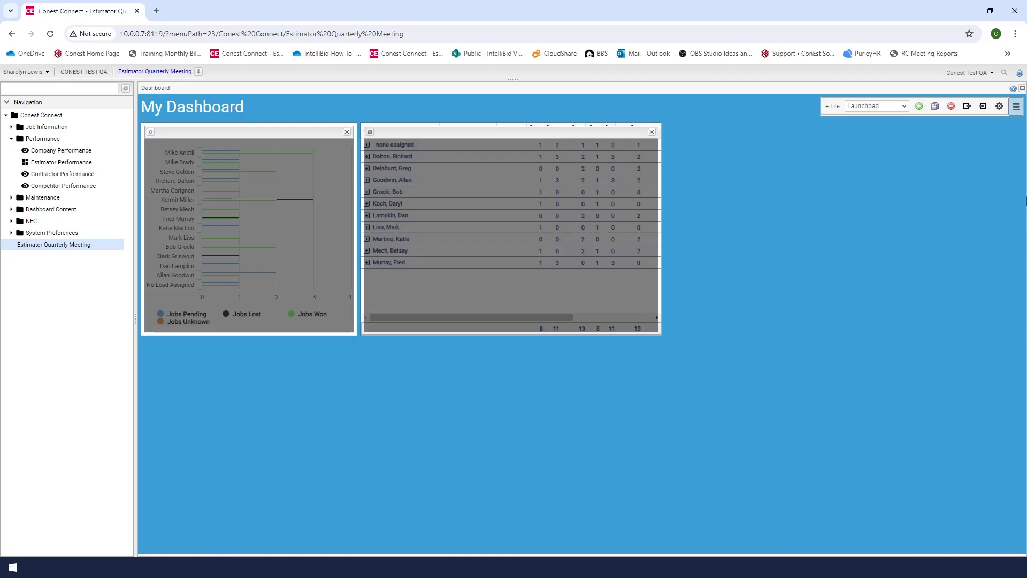
# Leave dashboard editing and check the detailed records behind the estimator performance table tile
pyautogui.click(1016, 108)
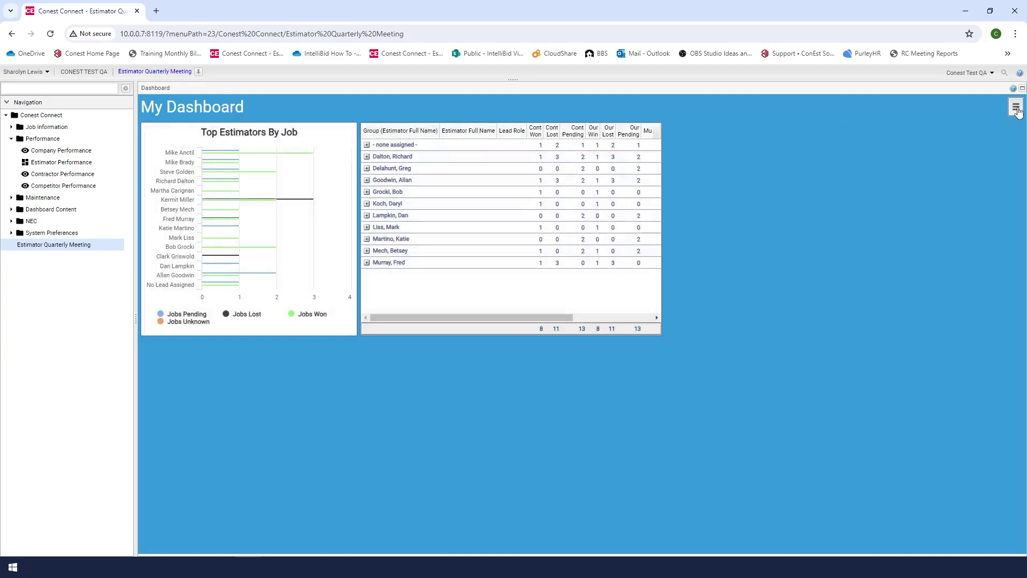
pyautogui.doubleClick(477, 221)
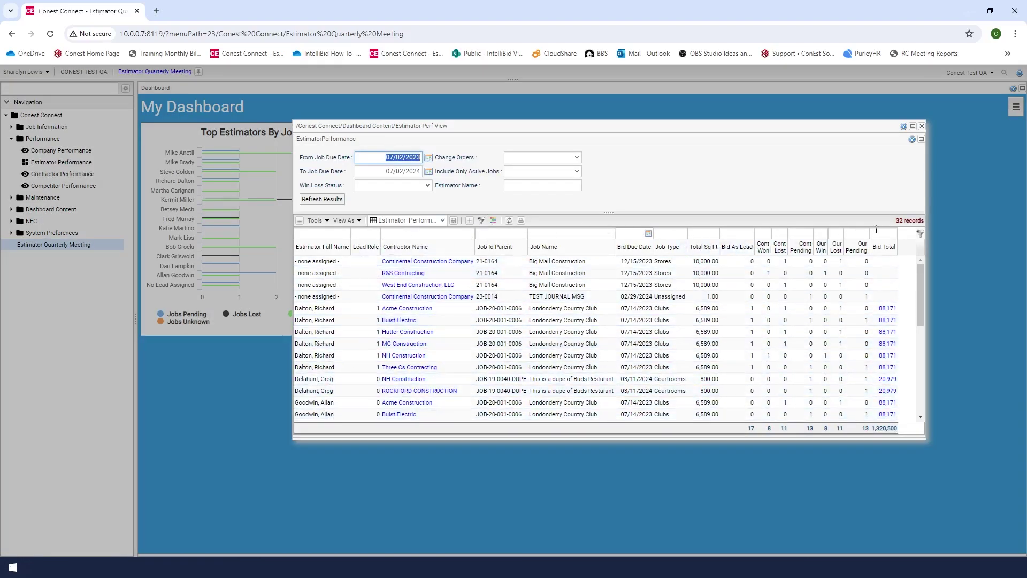
pyautogui.click(921, 127)
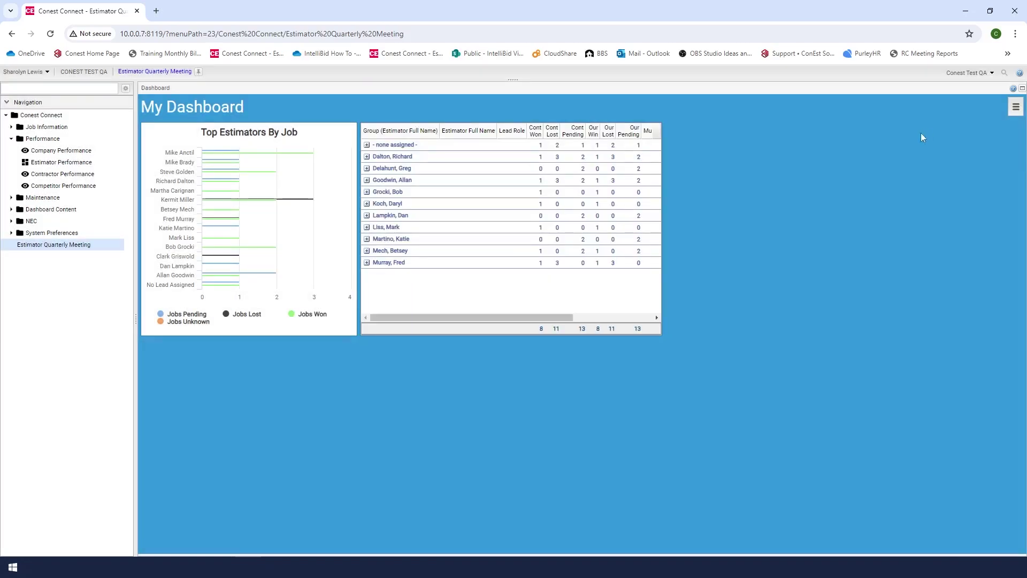
# Refresh the navigation tree in design mode so the Estimator Quarterly Meeting item picks up its dashboard icon, and leave design mode
pyautogui.click(126, 90)
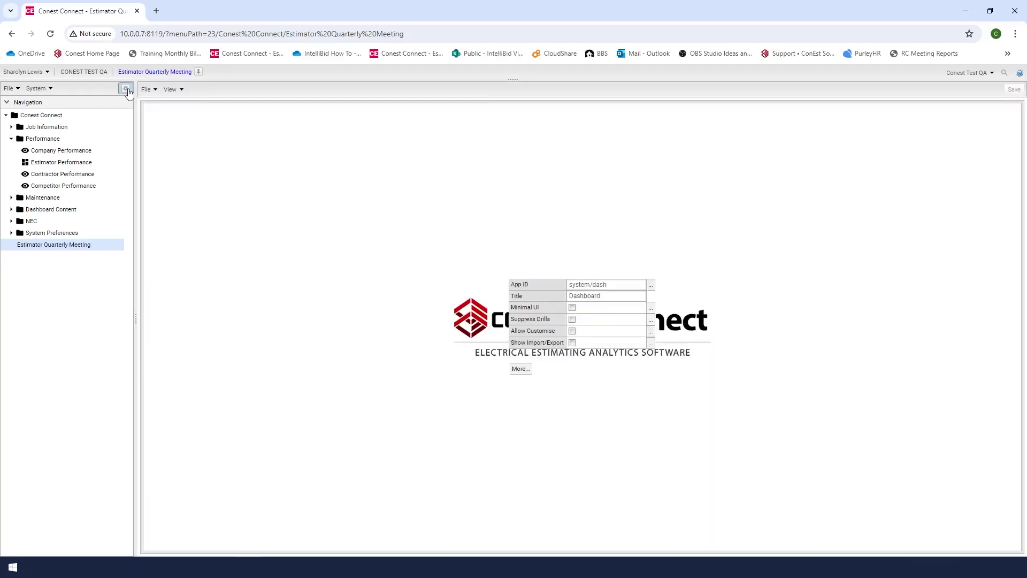
pyautogui.click(12, 90)
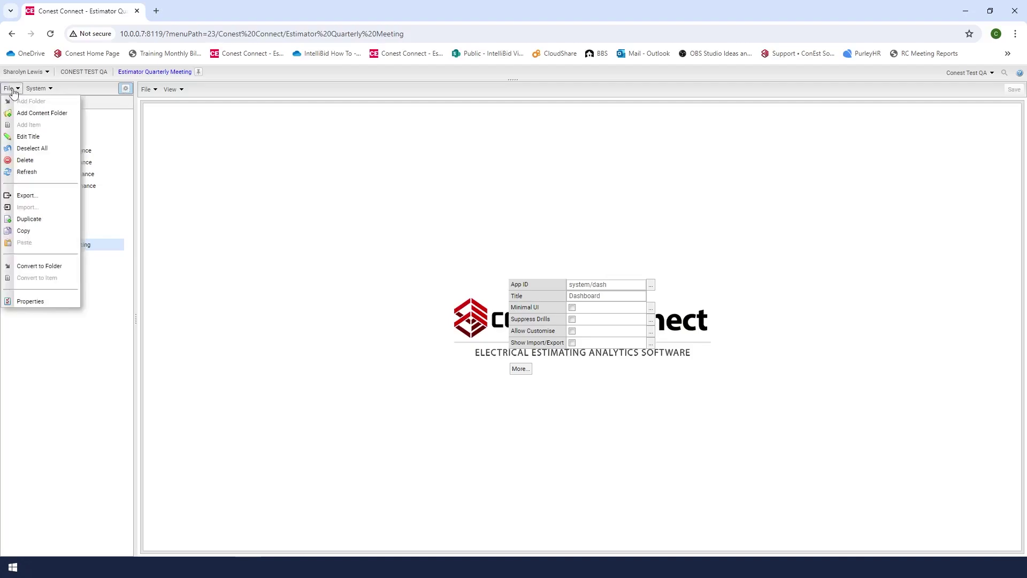
pyautogui.click(26, 172)
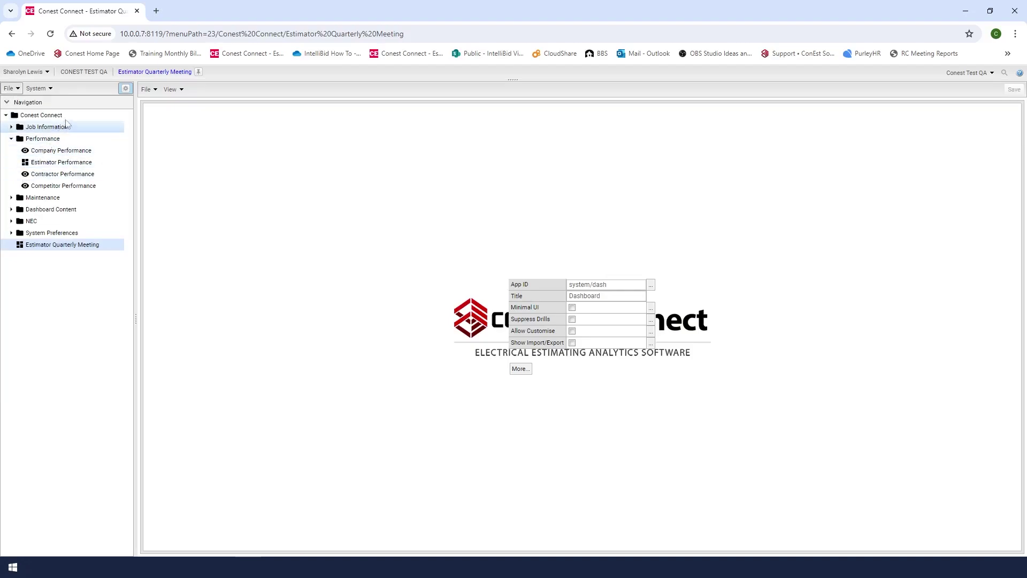
pyautogui.click(125, 90)
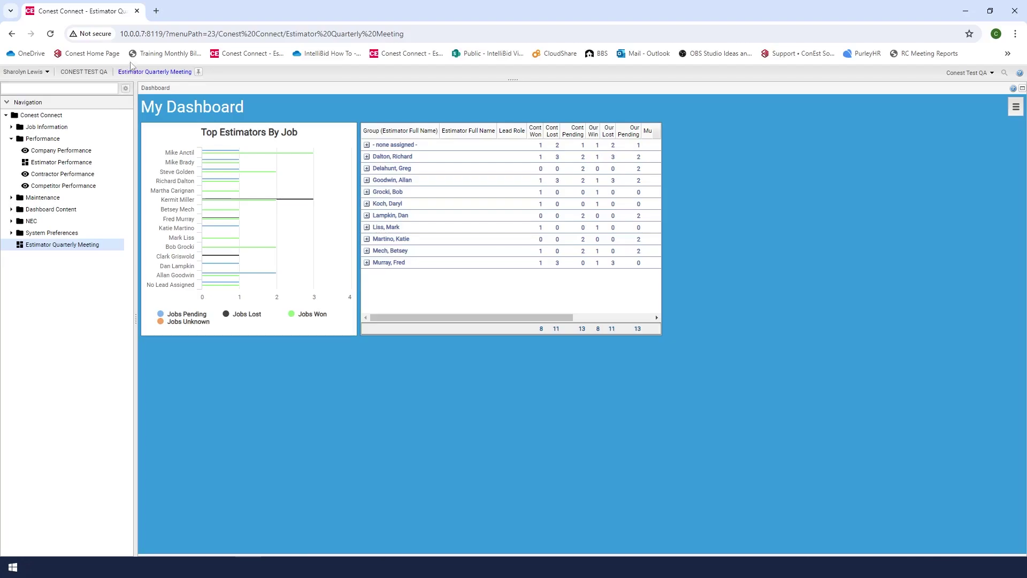
# Close and reopen Conest Connect, log back in with the username and password, and open the Estimator Quarterly Meeting dashboard
pyautogui.click(138, 11)
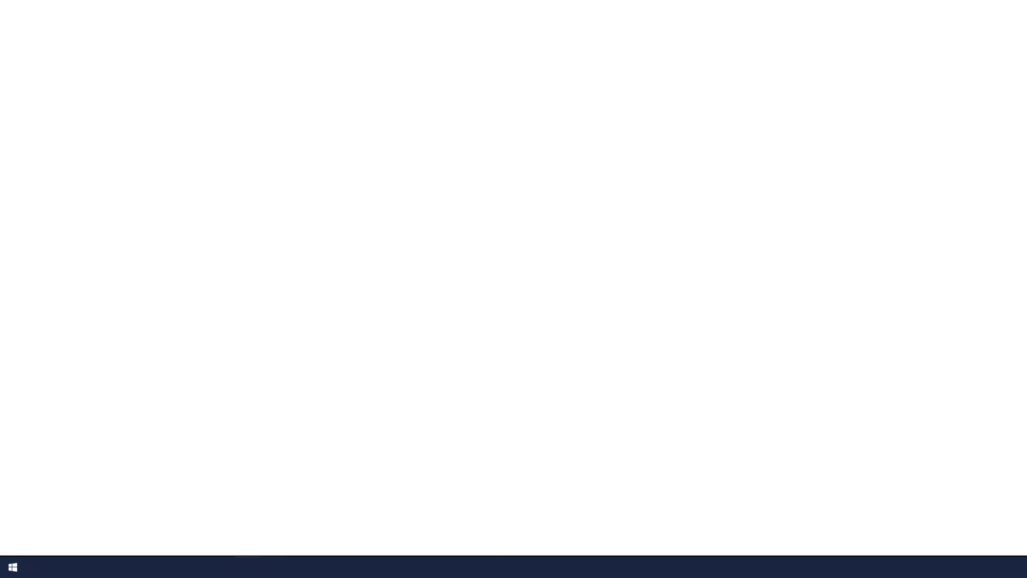
pyautogui.click(431, 54)
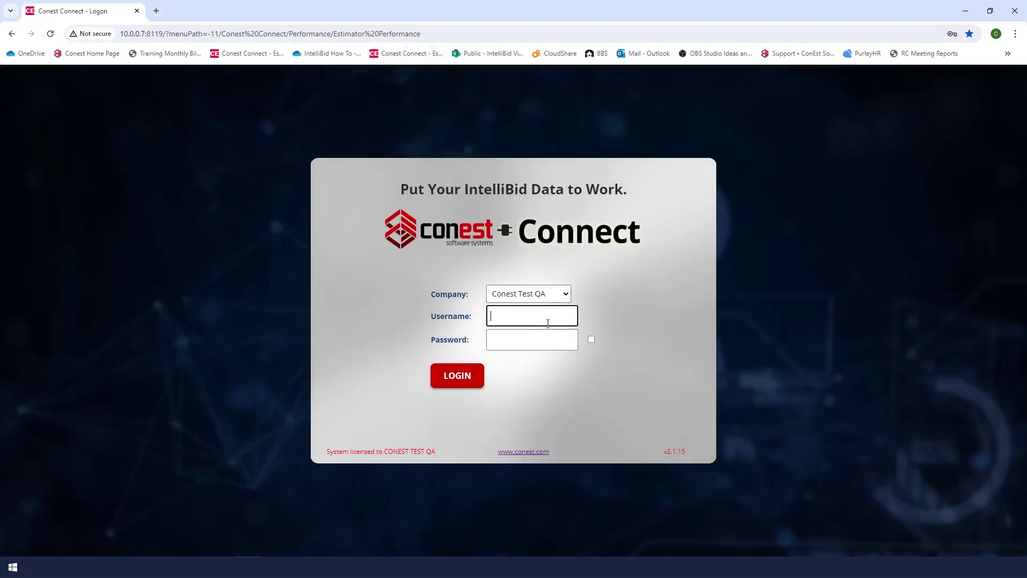
pyautogui.click(548, 318)
pyautogui.click(563, 347)
pyautogui.click(465, 378)
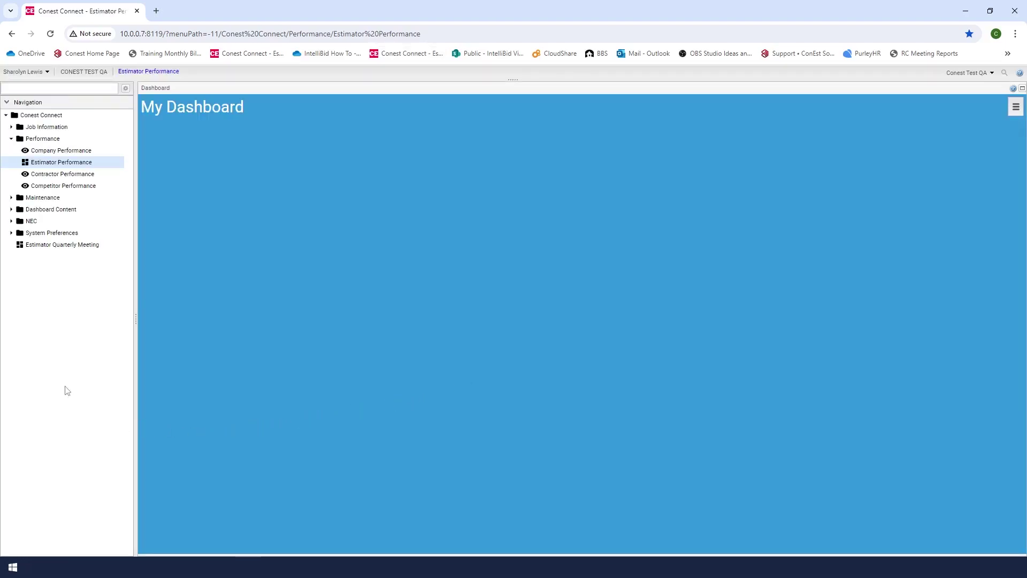
pyautogui.click(36, 246)
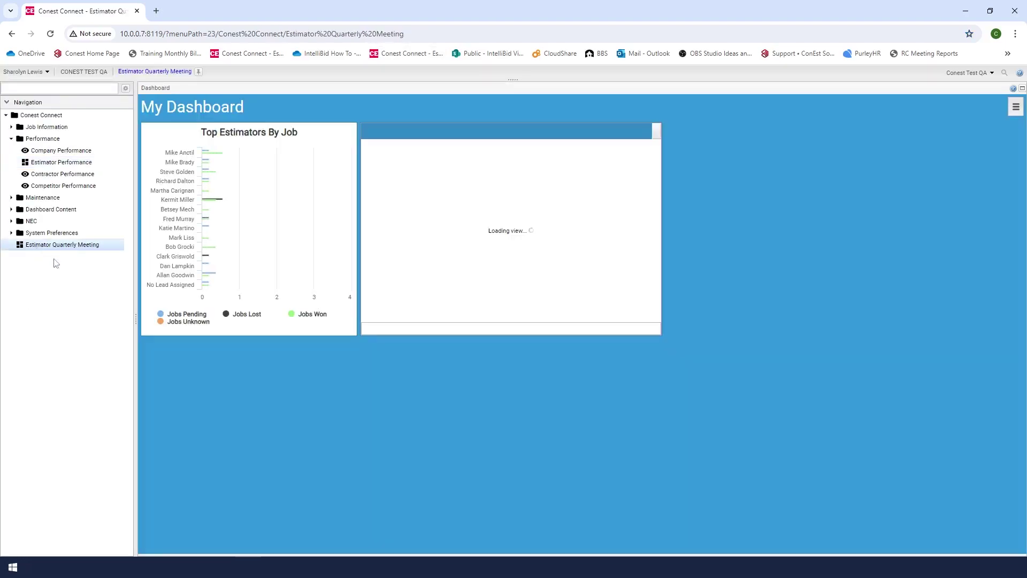